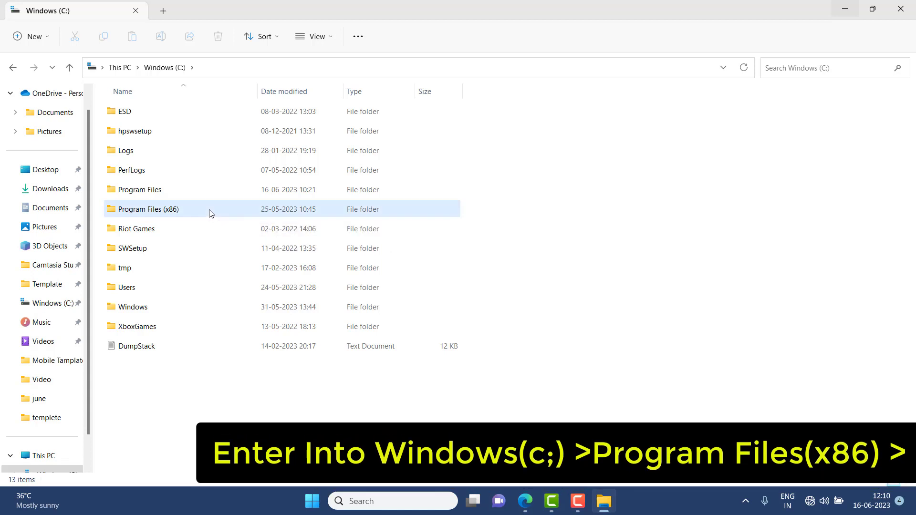
# Open the advanced security settings of the Program Files (x86) folder on drive C
pyautogui.doubleClick(211, 213)
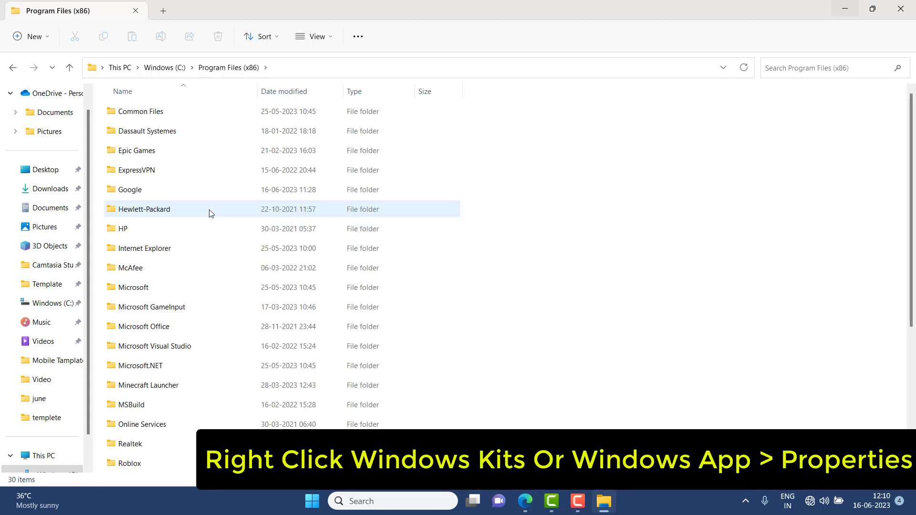
pyautogui.scroll(-4, 211, 213)
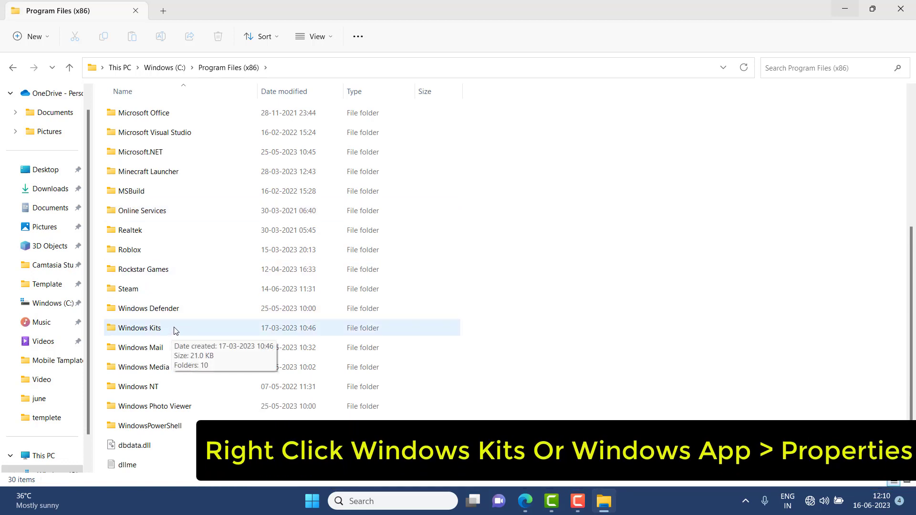
pyautogui.rightClick(175, 330)
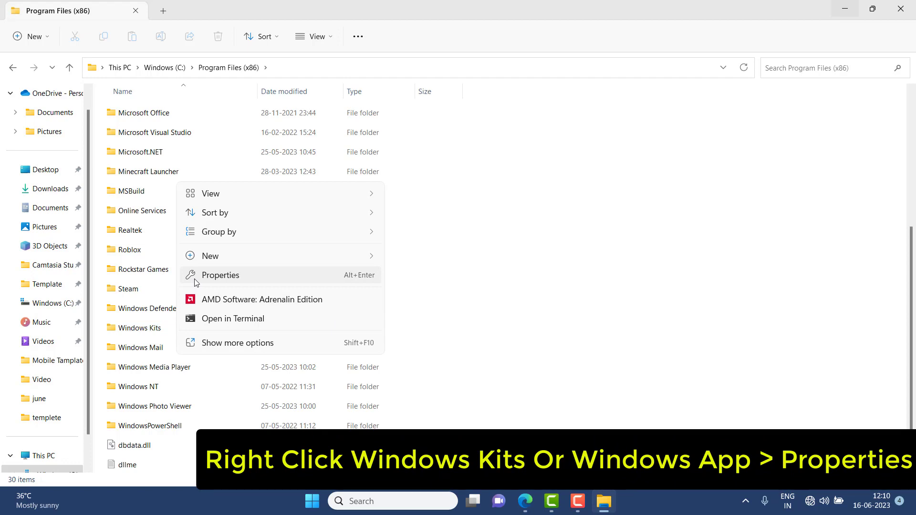
pyautogui.click(196, 282)
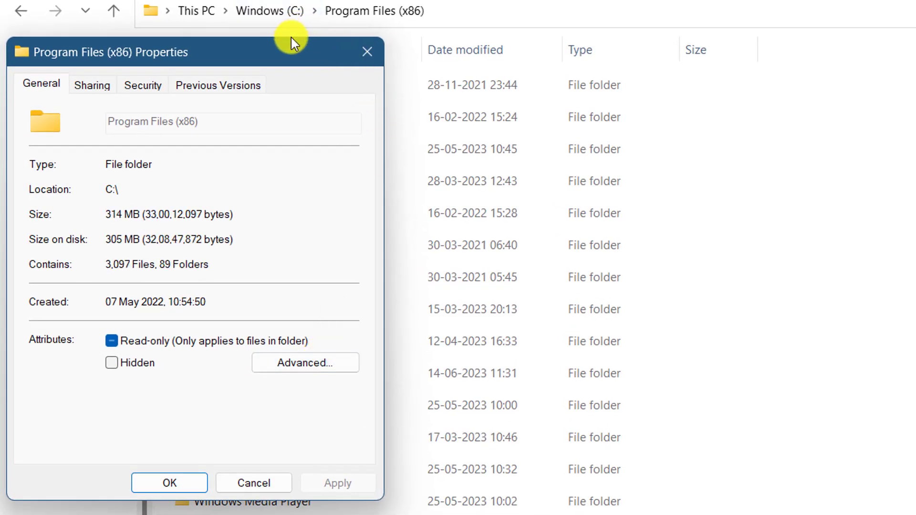
pyautogui.click(140, 87)
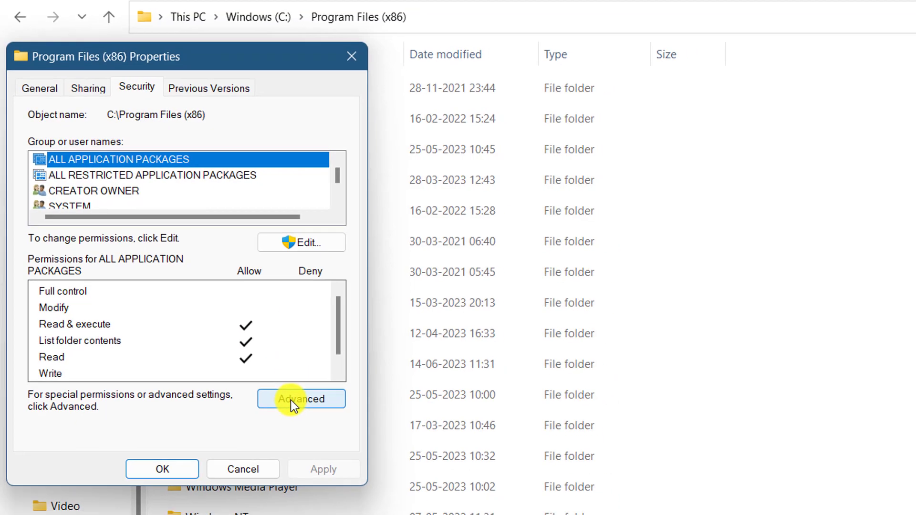
pyautogui.click(304, 410)
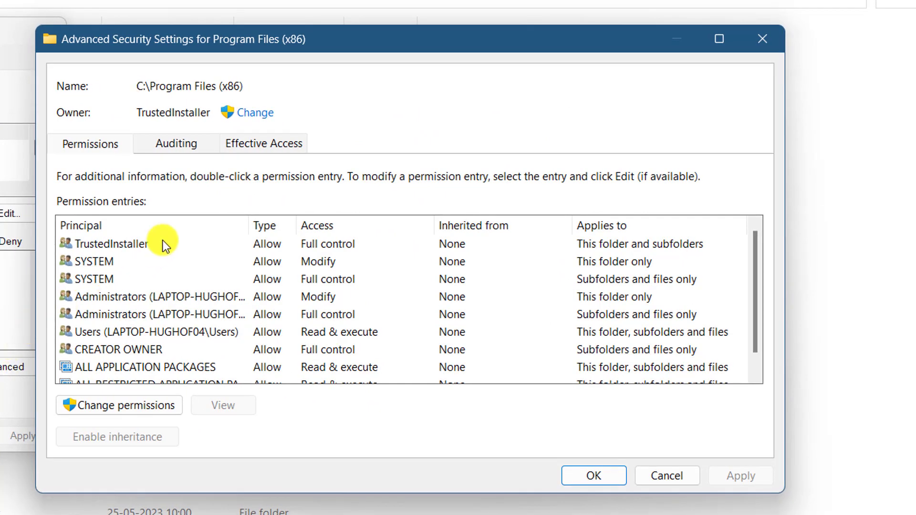
# Select LAPTOP-HUGHOF04\Users as the new owner of the folder, checking the name before accepting it
pyautogui.click(252, 117)
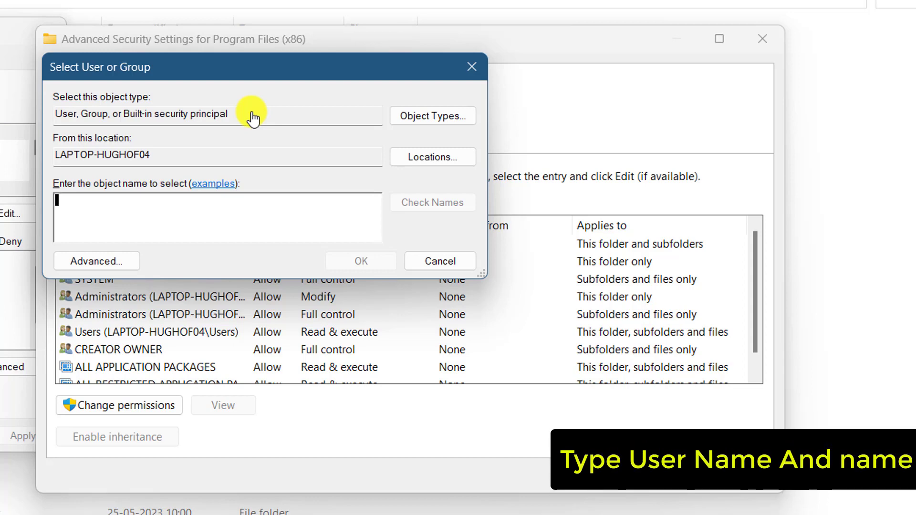
pyautogui.write('L')
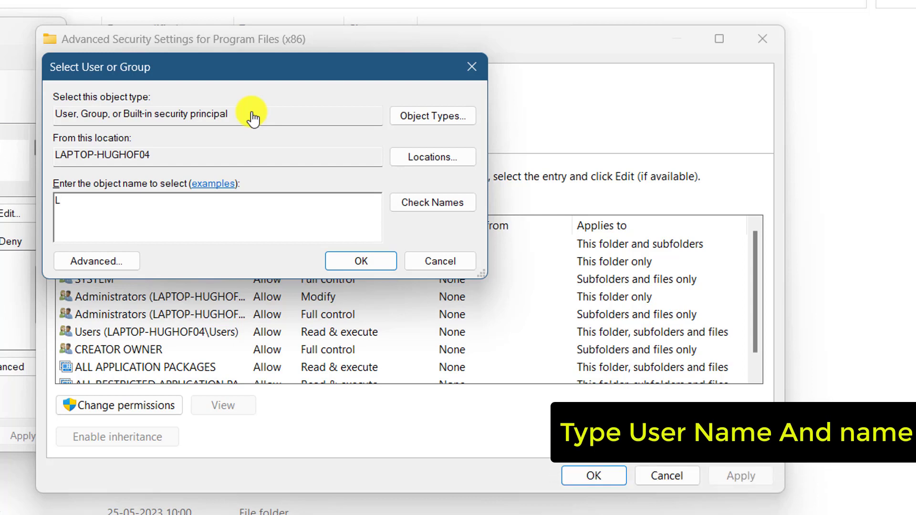
pyautogui.write('APTOP')
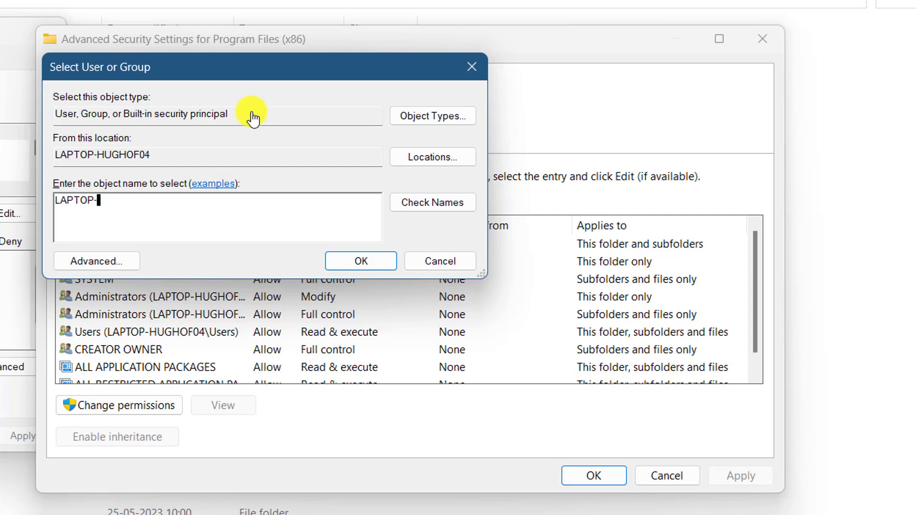
pyautogui.write('-HUGHOF04')
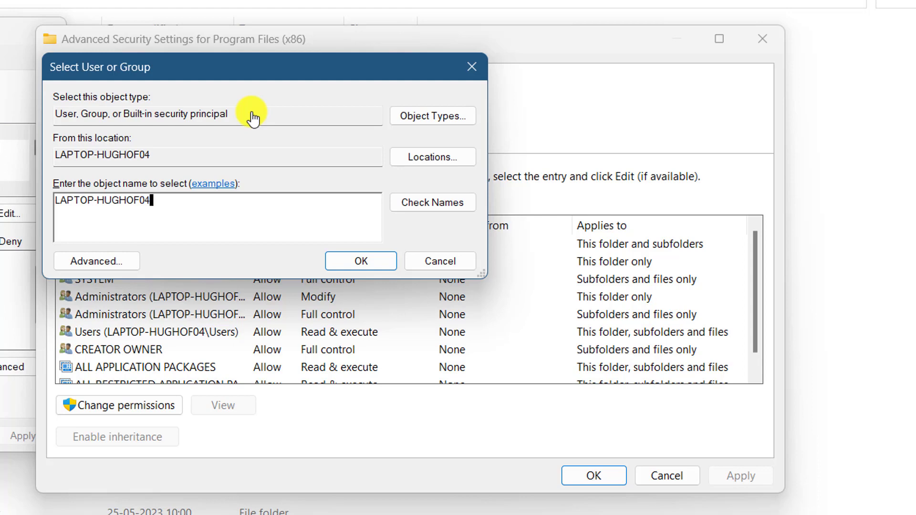
pyautogui.write('\\User')
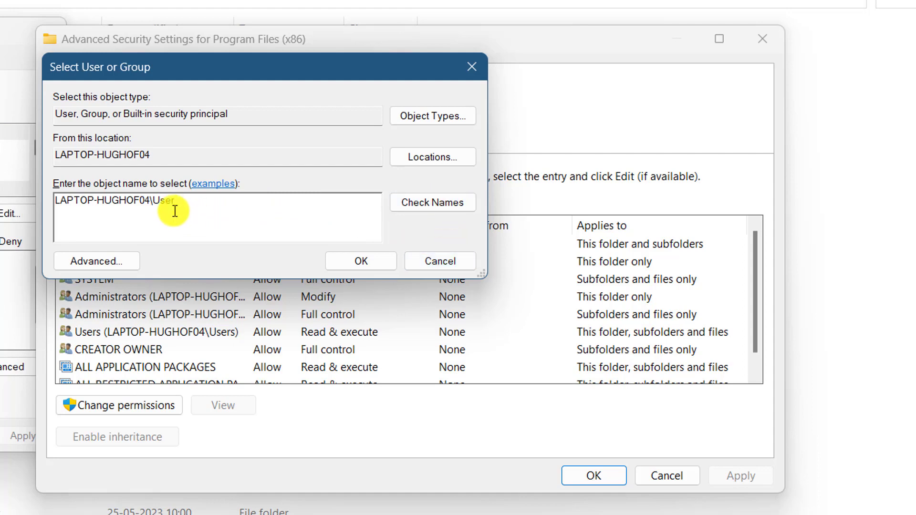
pyautogui.write('s')
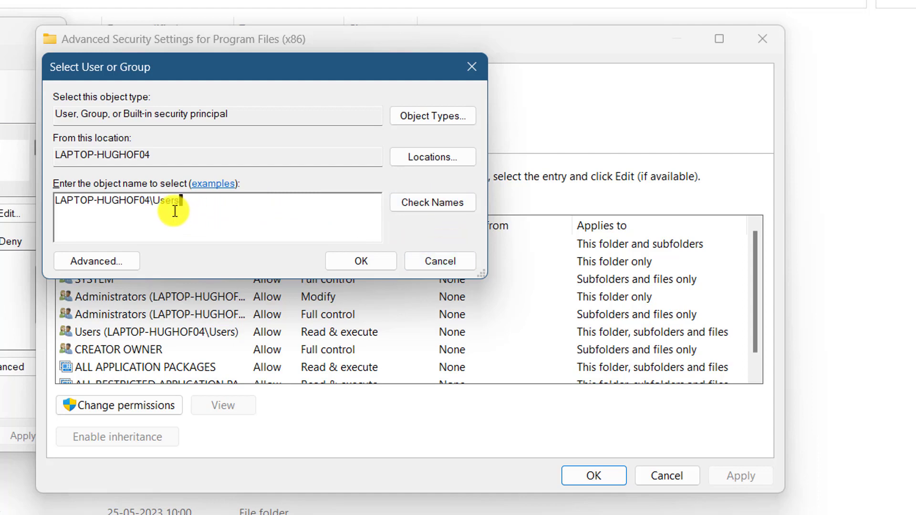
pyautogui.click(425, 209)
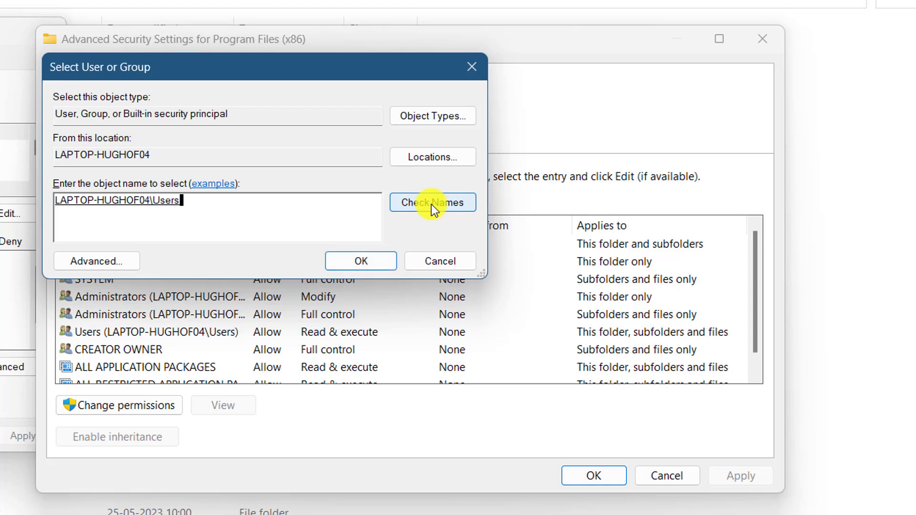
pyautogui.click(353, 260)
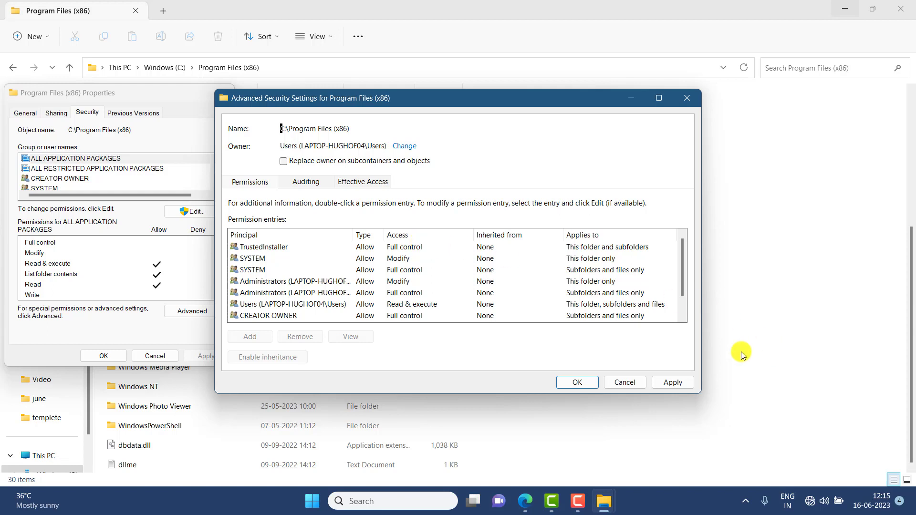
# Apply the ownership change and close the security dialogs and the folder window
pyautogui.click(674, 383)
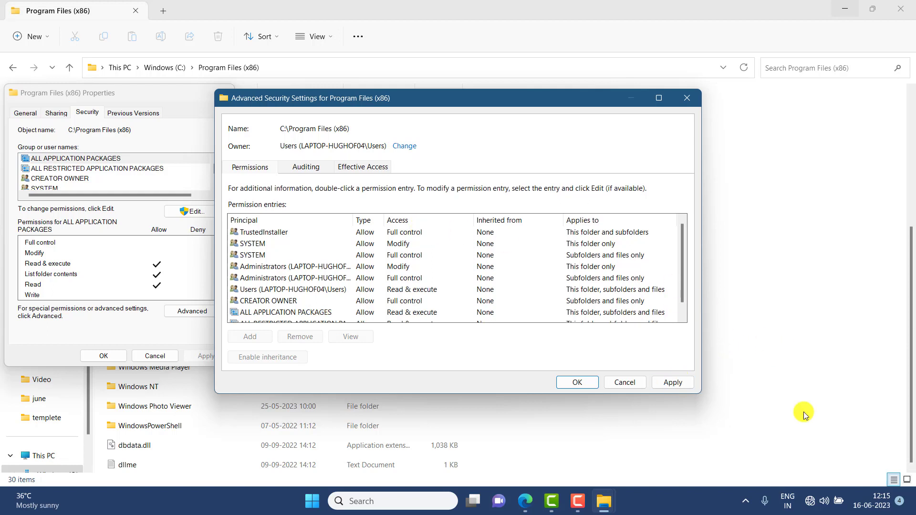
pyautogui.press('Return')
pyautogui.press('Return')
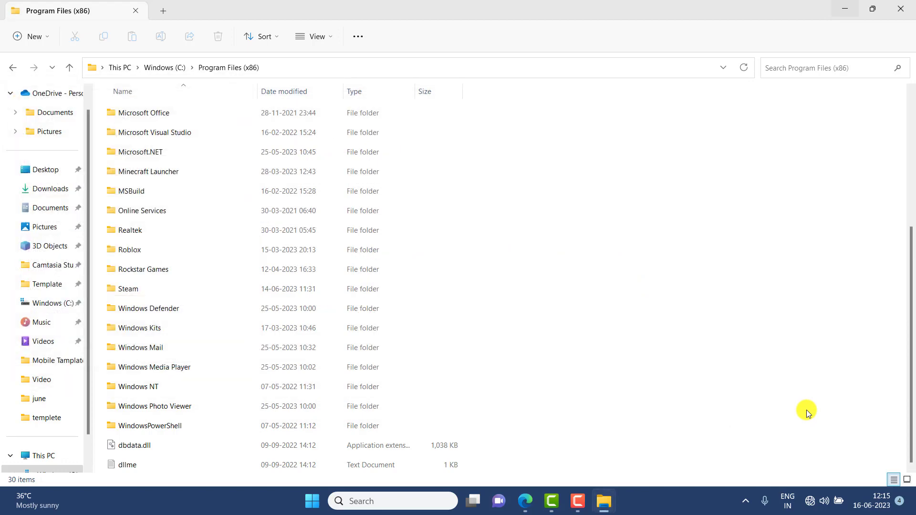
pyautogui.click(897, 6)
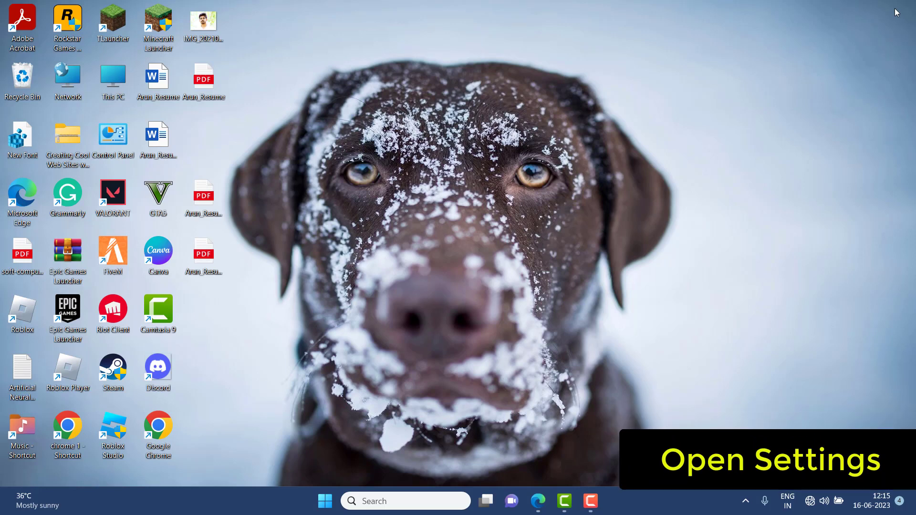
# Search the Start menu for "sett", open Settings and go to the Windows Update page
pyautogui.click(325, 501)
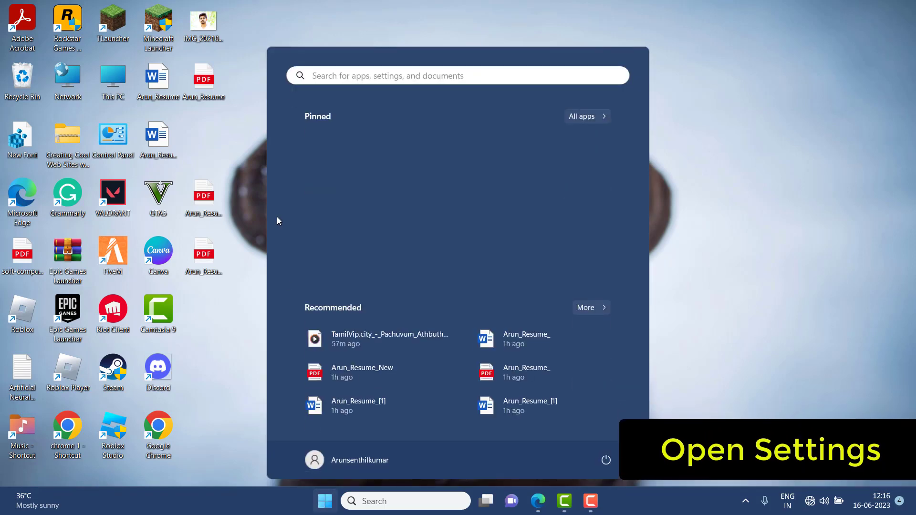
pyautogui.click(335, 75)
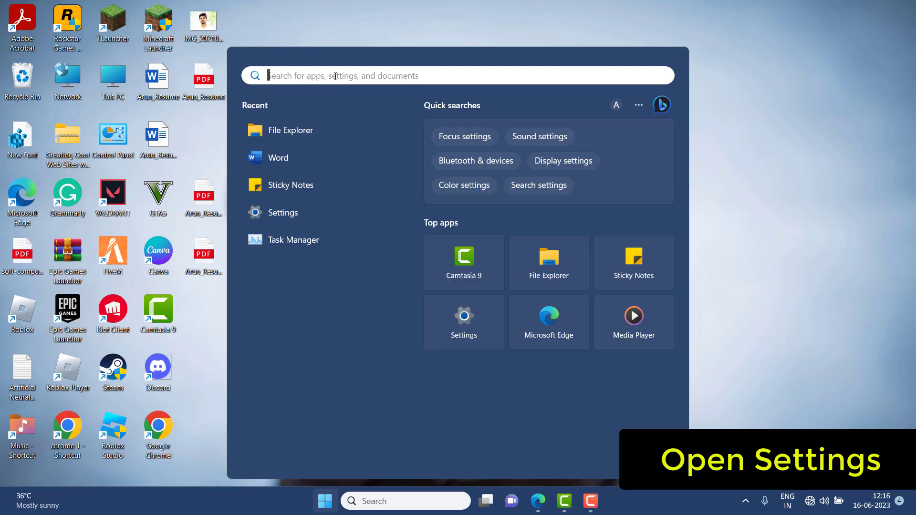
pyautogui.write('sett')
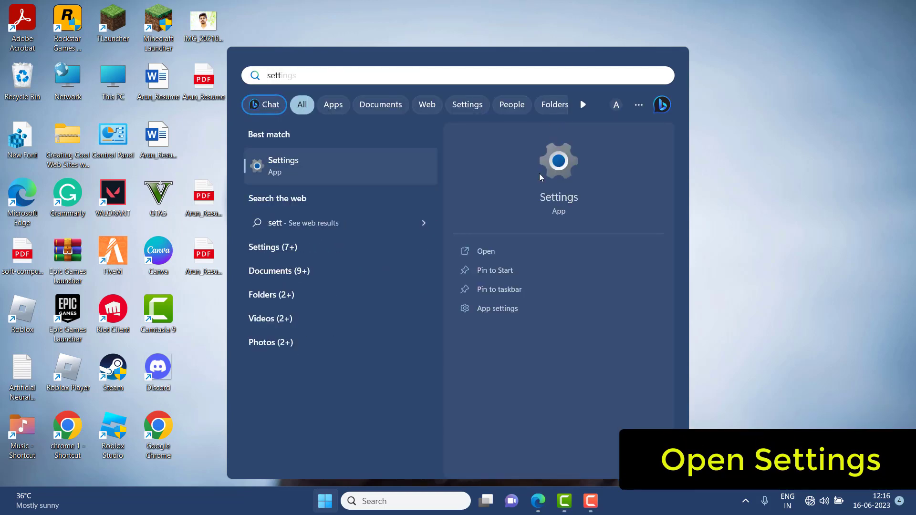
pyautogui.click(490, 251)
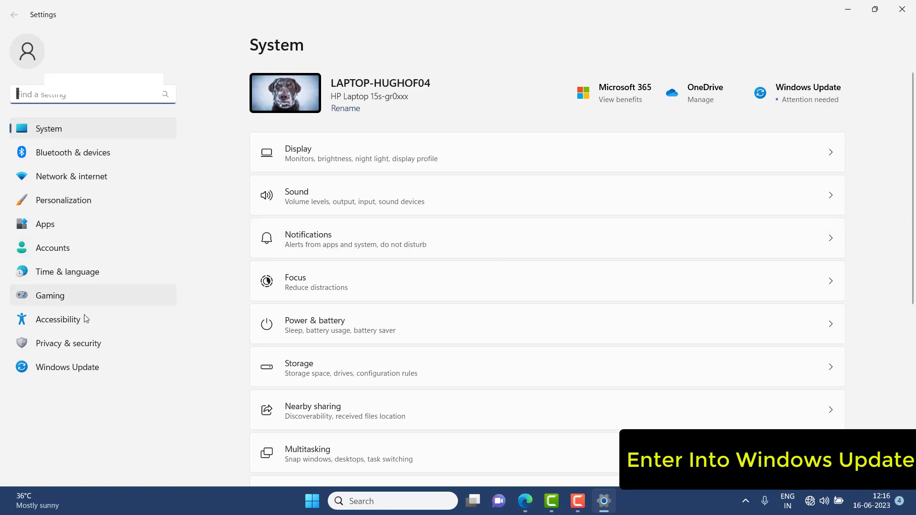
pyautogui.click(80, 369)
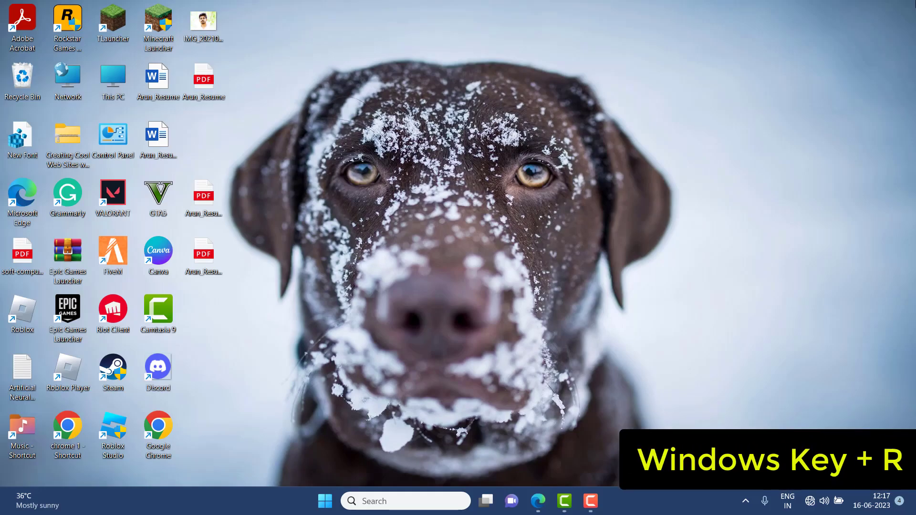
# Run msconfig to open System Configuration, disable all listed services and hide all Microsoft services
pyautogui.press('super+r')
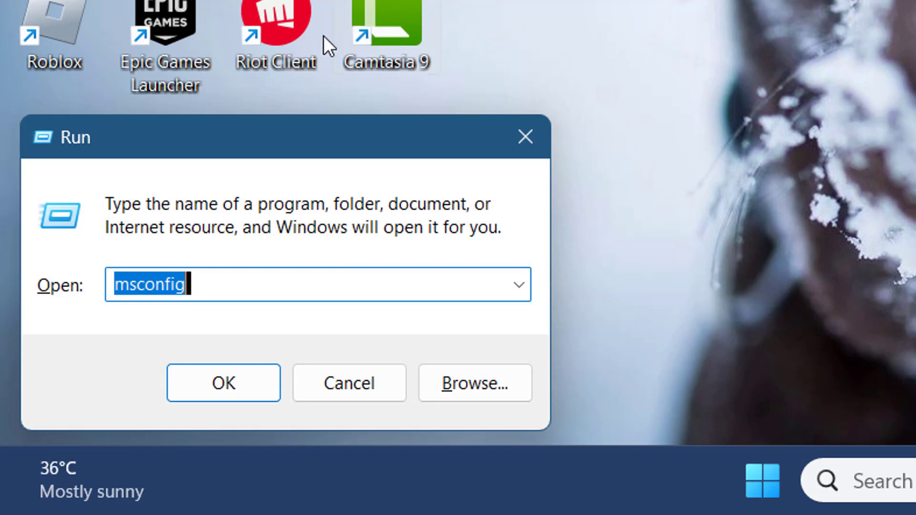
pyautogui.click(223, 384)
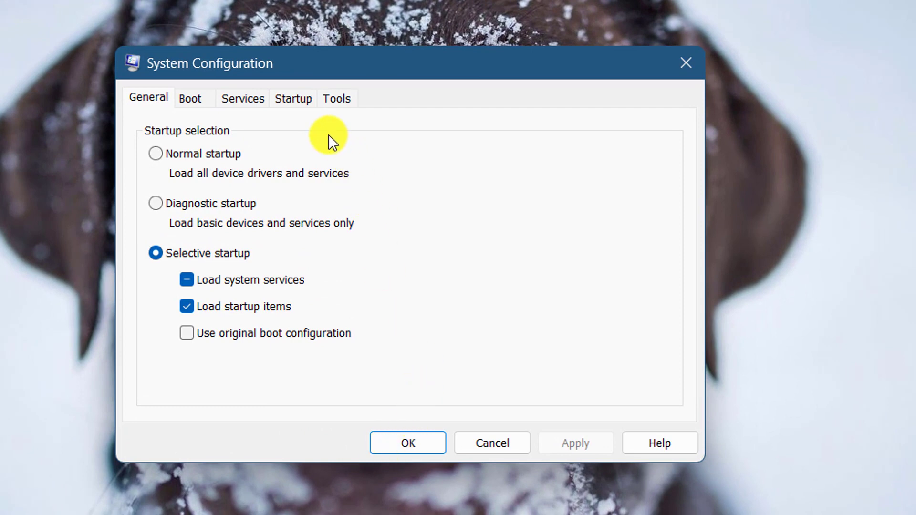
pyautogui.click(236, 99)
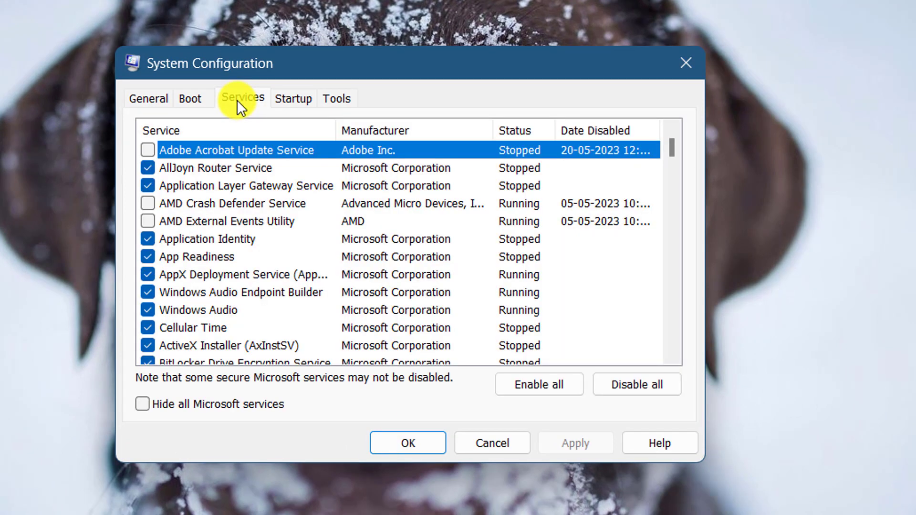
pyautogui.click(657, 384)
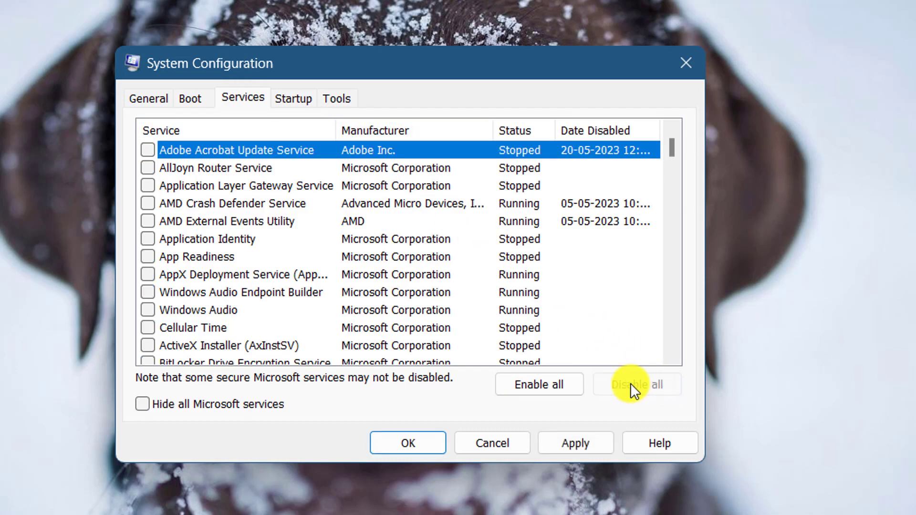
pyautogui.click(140, 398)
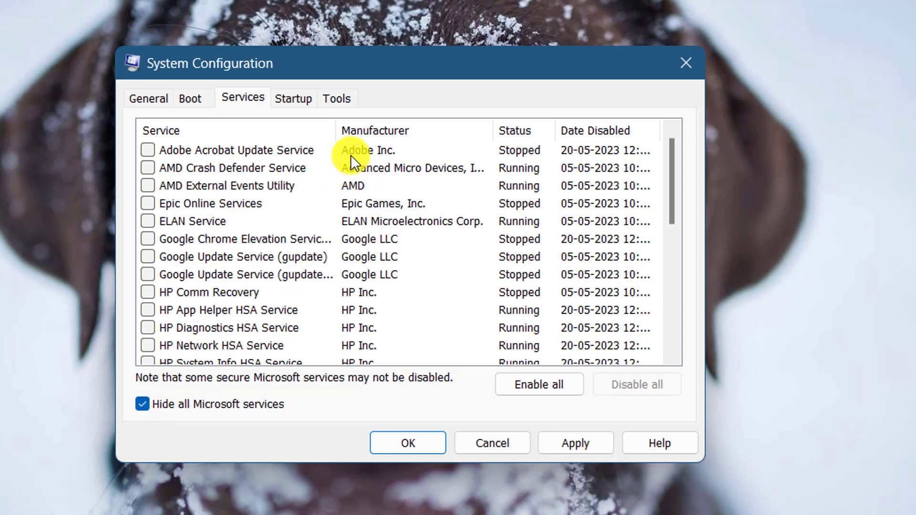
# Open Task Manager's startup apps from System Configuration and check the status of every listed app
pyautogui.click(305, 100)
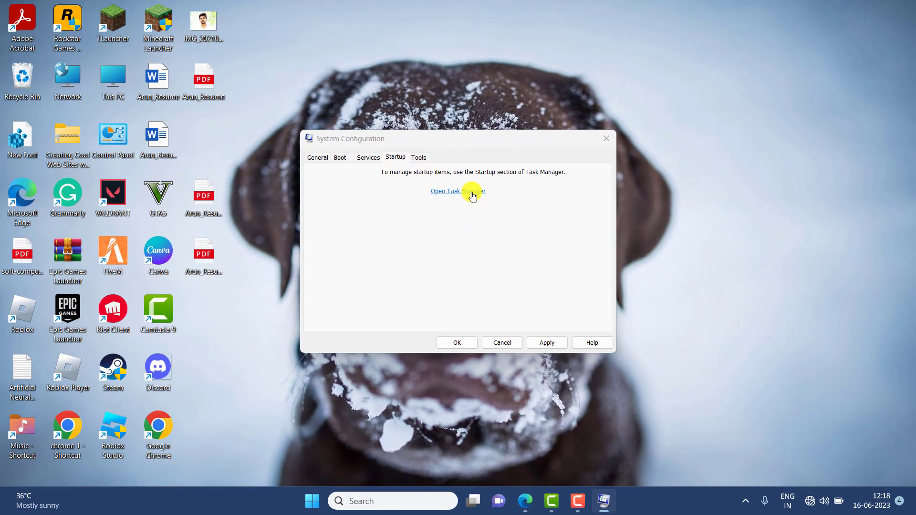
pyautogui.click(435, 162)
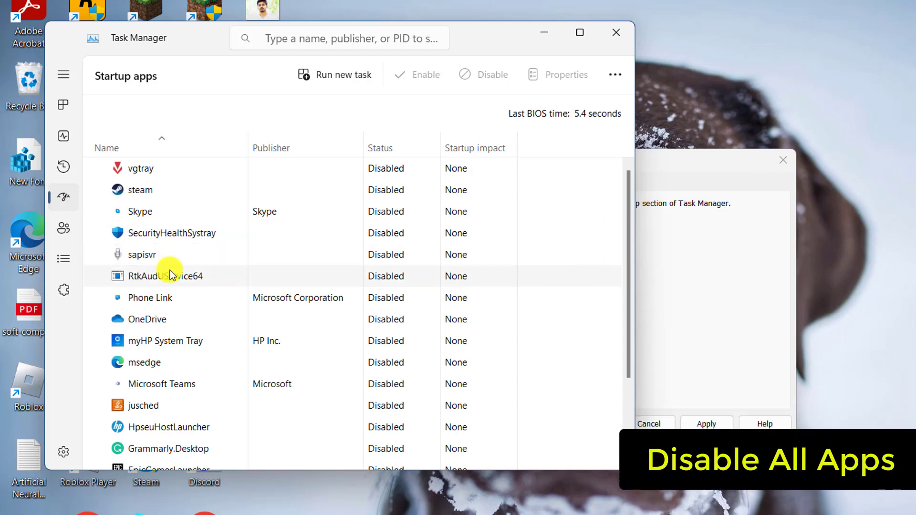
pyautogui.scroll(-3, 171, 287)
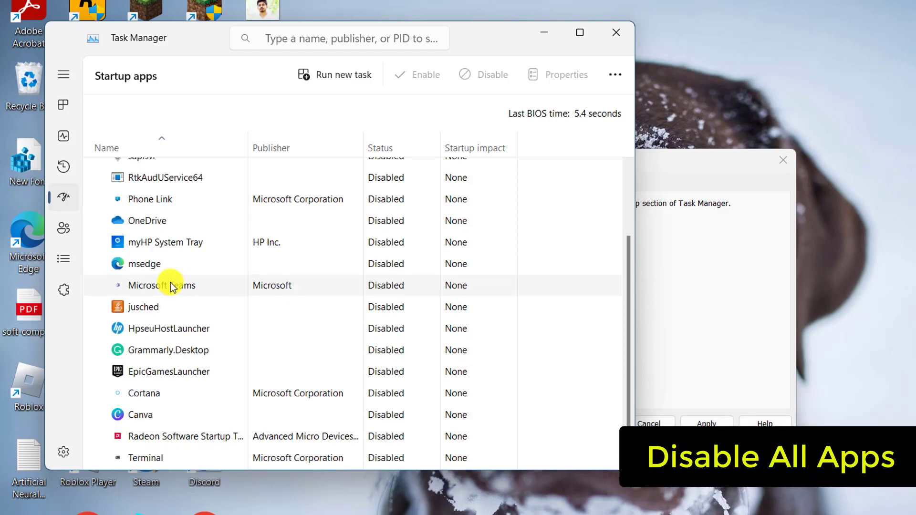
pyautogui.scroll(-1, 170, 282)
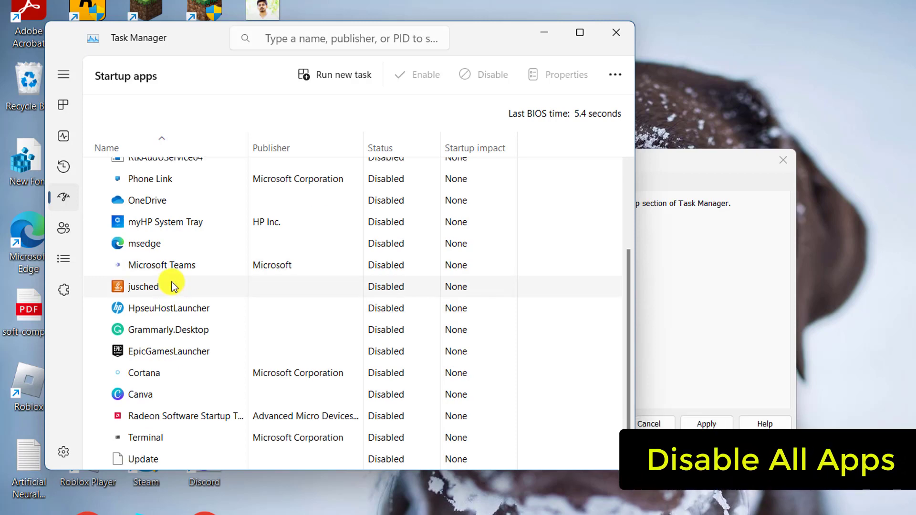
pyautogui.scroll(3, 172, 282)
pyautogui.scroll(-3, 172, 282)
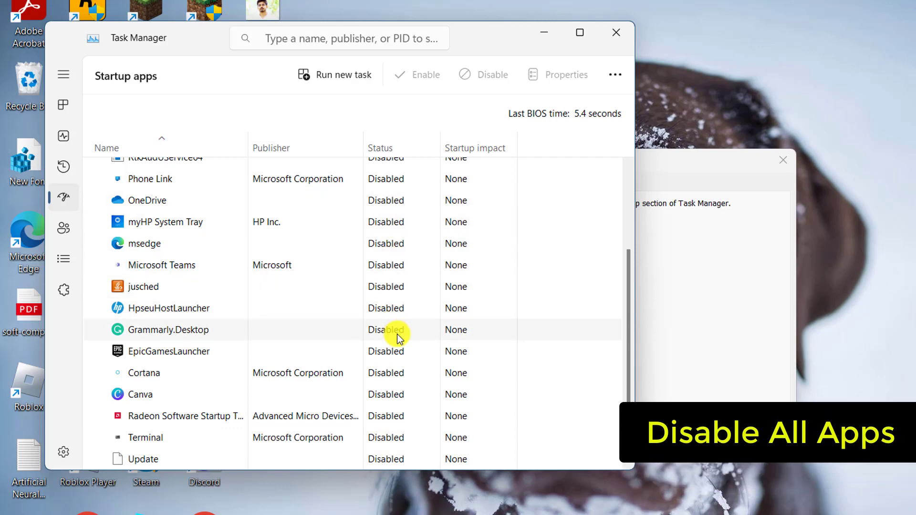
pyautogui.scroll(2, 399, 333)
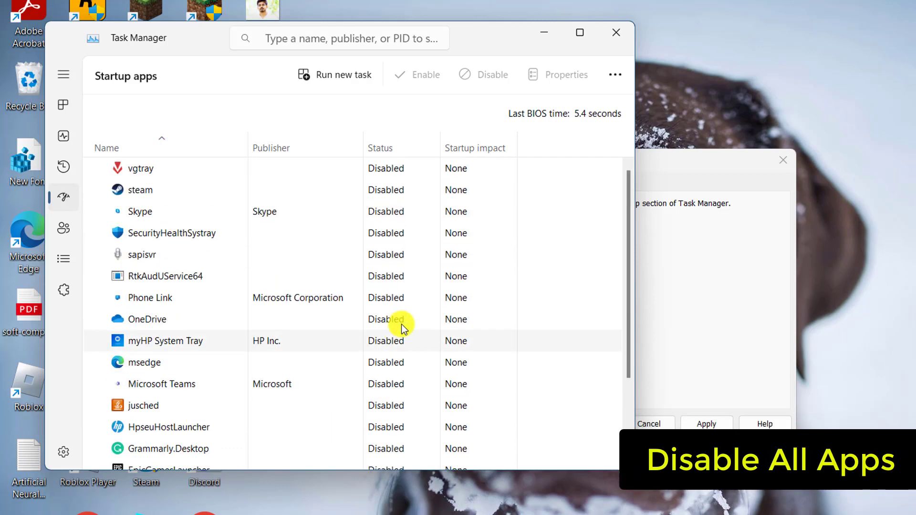
# Close Task Manager, apply the System Configuration changes and close the dialog
pyautogui.click(624, 35)
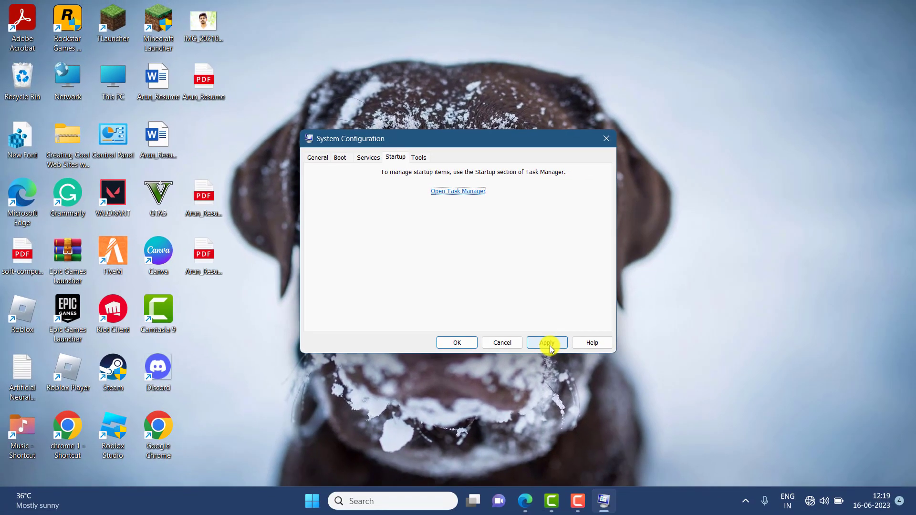
pyautogui.click(452, 342)
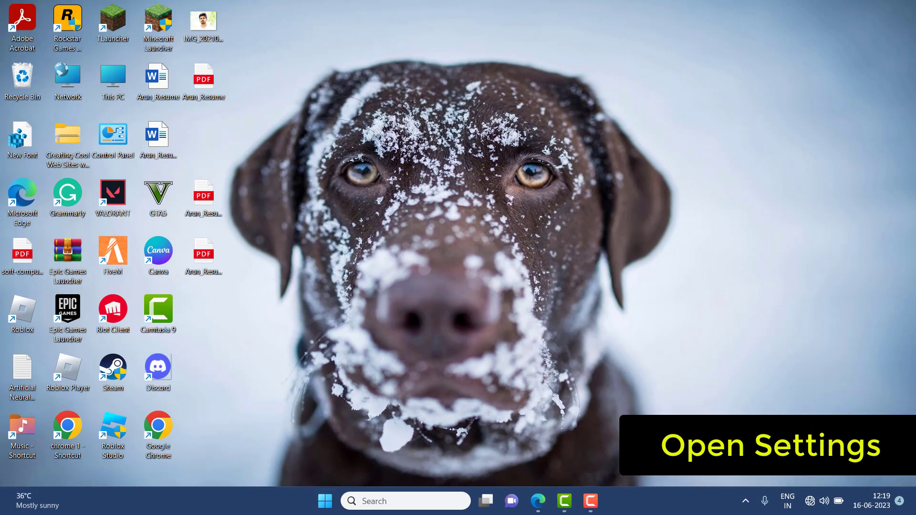
# Search the Start menu for "sett" and open the Settings app
pyautogui.click(330, 511)
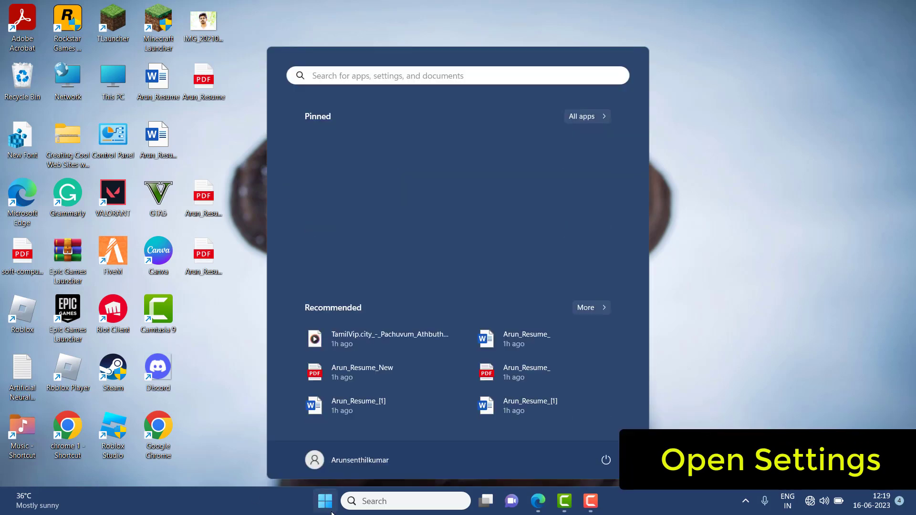
pyautogui.click(326, 77)
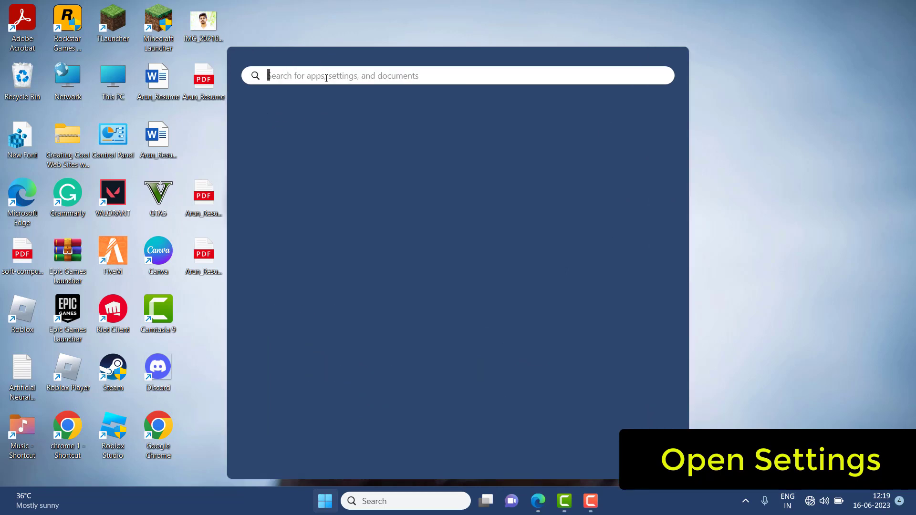
pyautogui.write('sett')
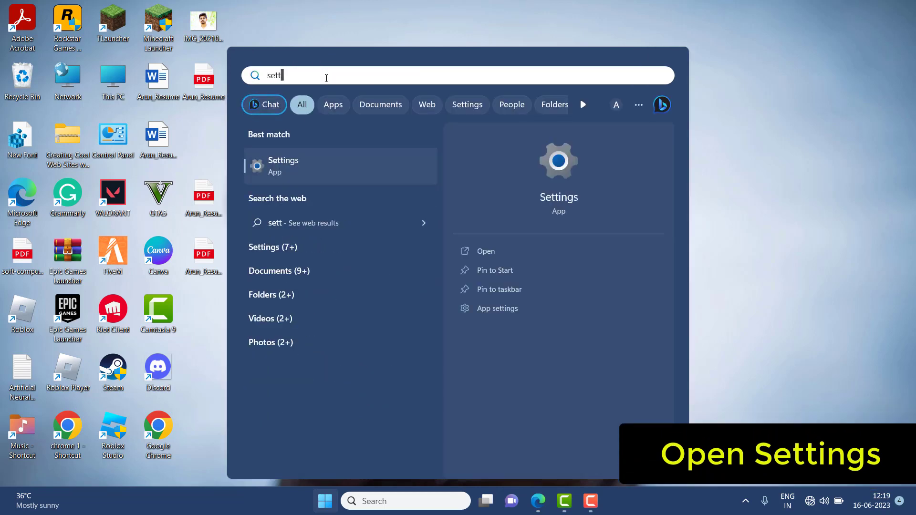
pyautogui.click(481, 256)
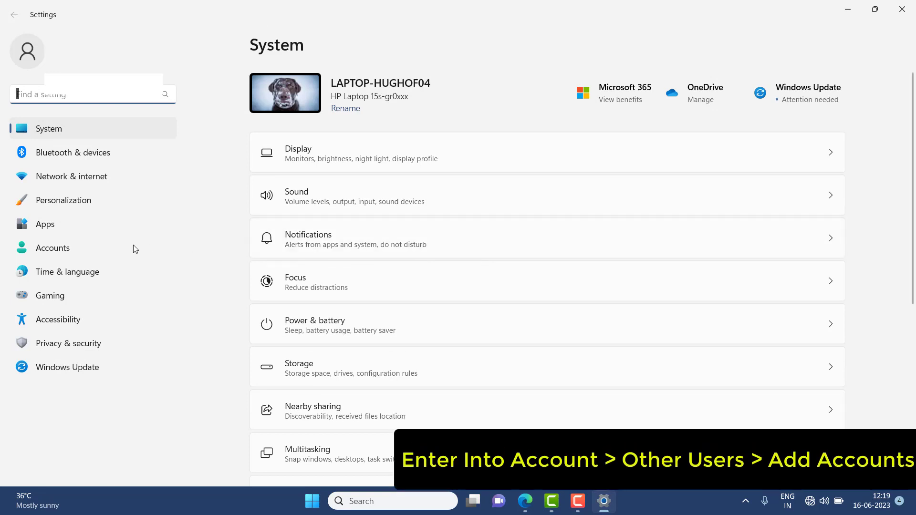
# Go to the Other users page of the Accounts settings and start adding an account for another user
pyautogui.click(63, 252)
pyautogui.scroll(-3, 382, 302)
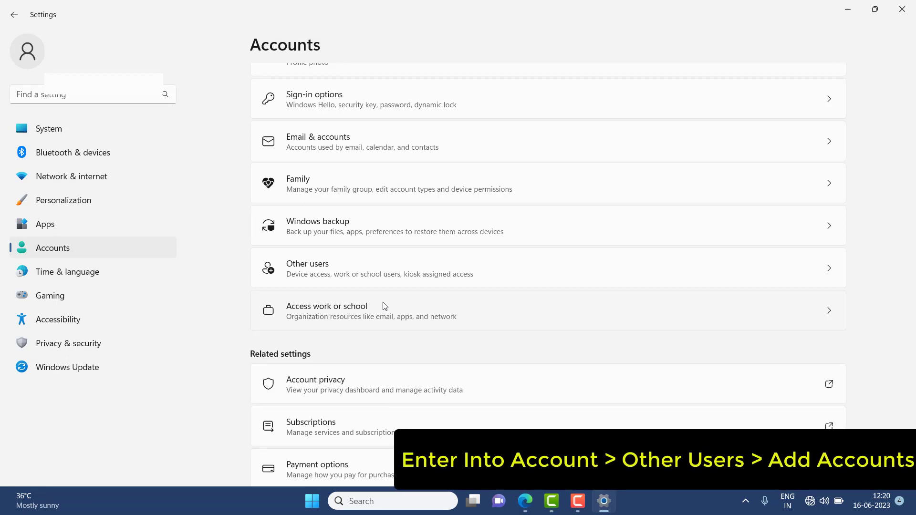
pyautogui.click(304, 265)
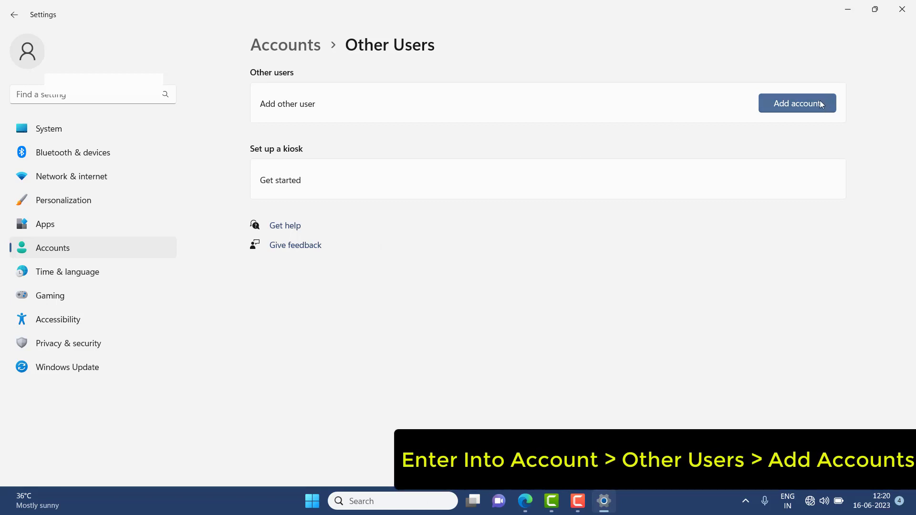
pyautogui.click(793, 103)
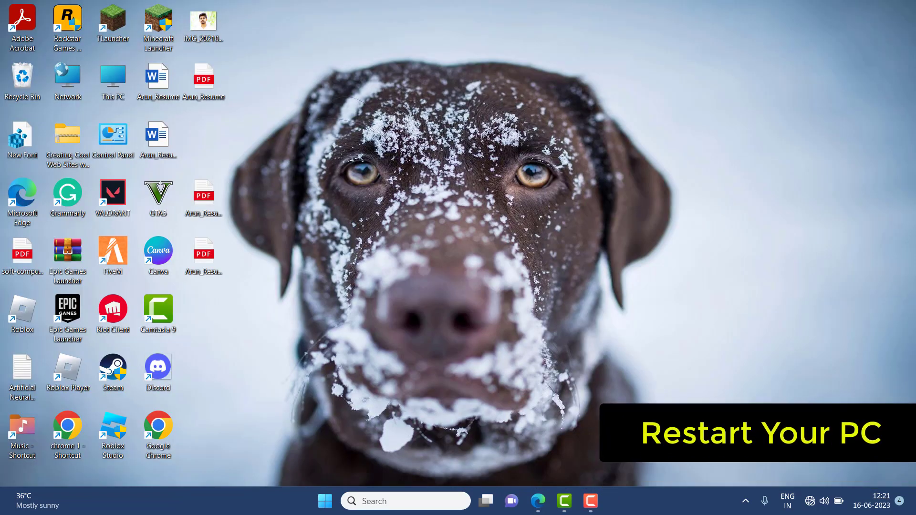
# Bring up the Shut Down Windows dialog from the desktop and choose Restart as the action
pyautogui.hotkey('alt', 'F4')
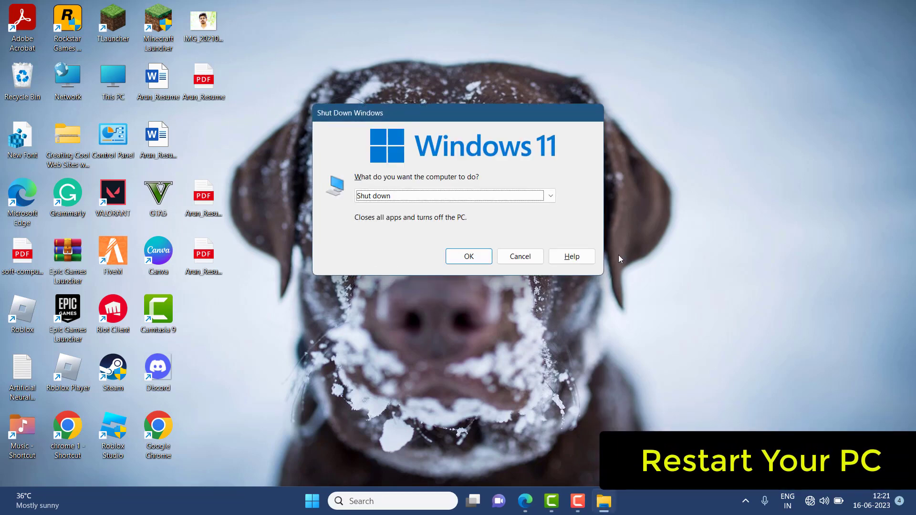
pyautogui.click(548, 196)
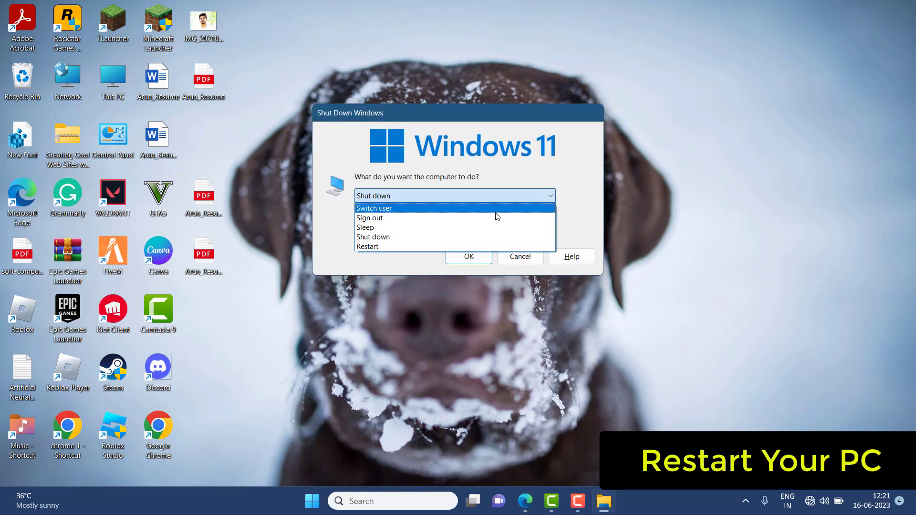
pyautogui.click(445, 246)
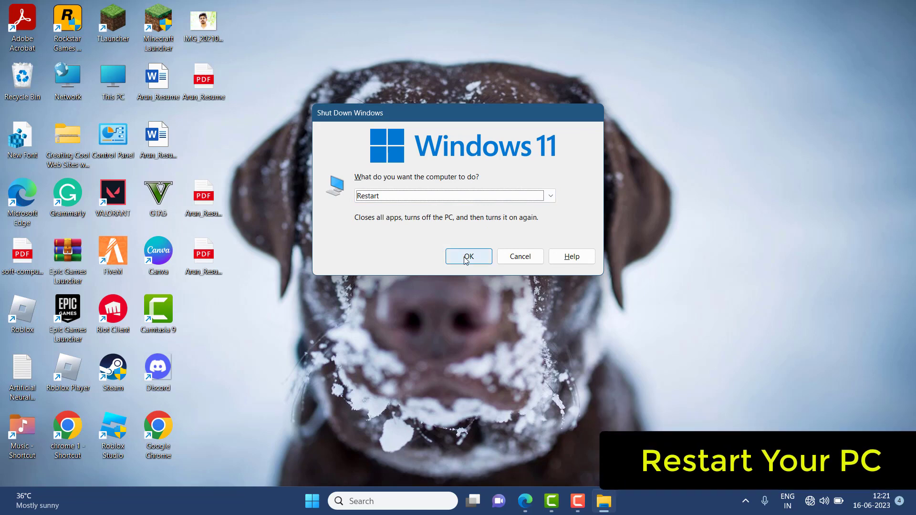